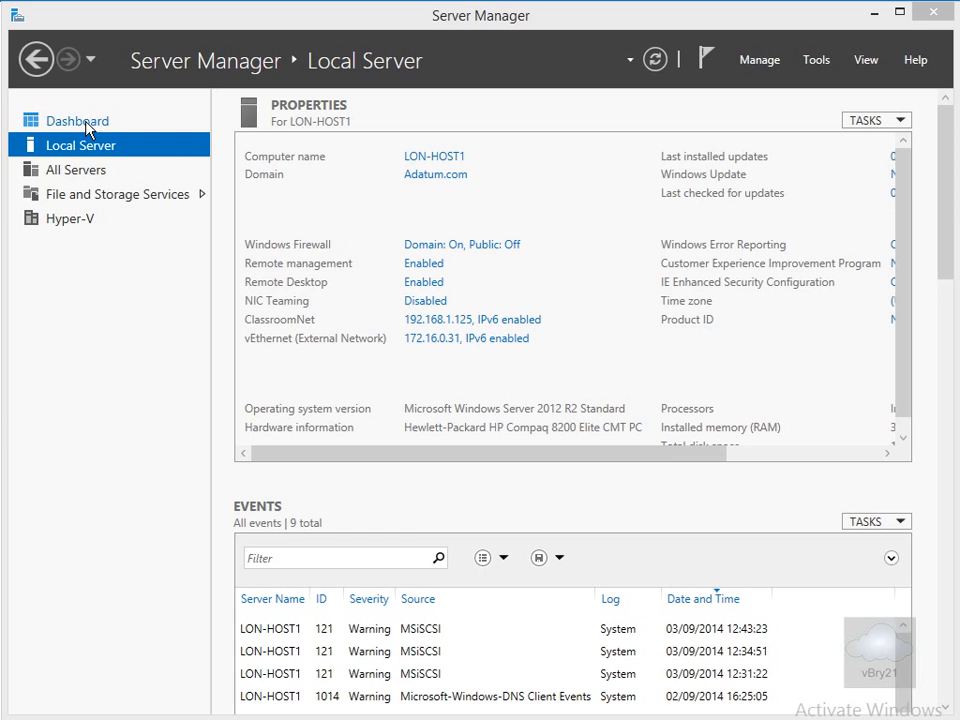
Start a role-based or feature-based installation with LON-HOST1.Adatum.com from the server pool as the destination server.
{"action": "left_click", "coordinate": [86, 122]}
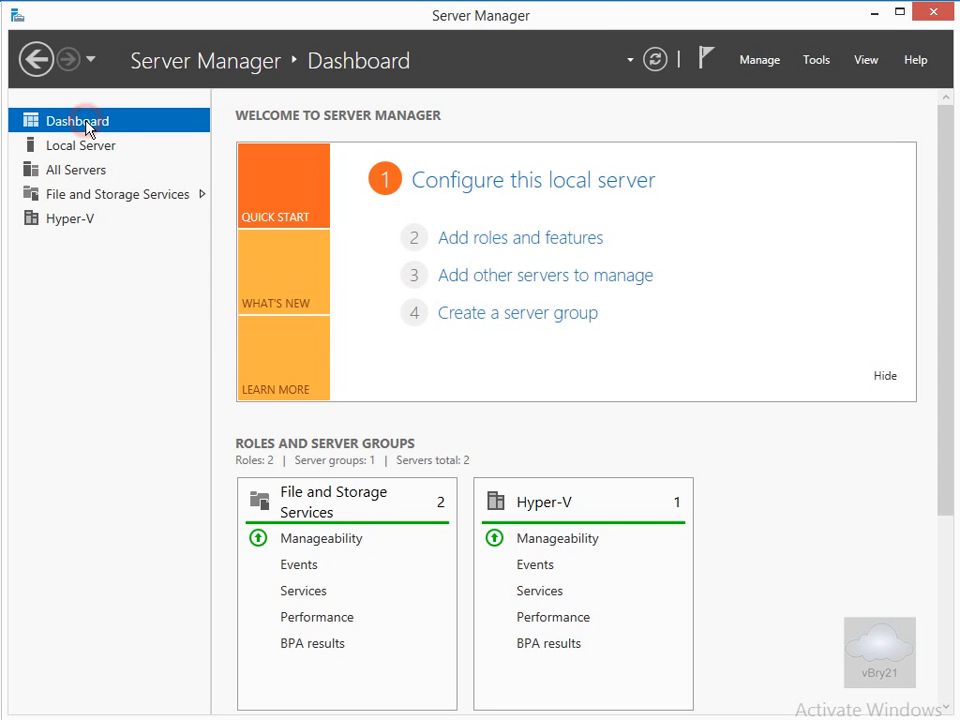
{"action": "left_click", "coordinate": [465, 240]}
{"action": "left_click", "coordinate": [507, 478]}
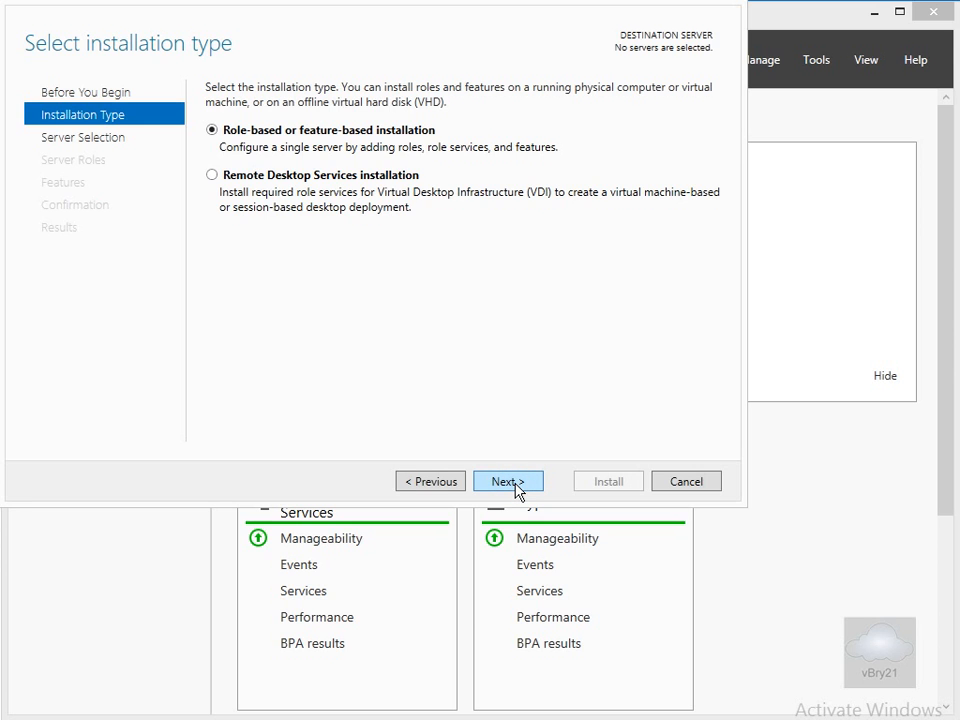
{"action": "left_click", "coordinate": [508, 482]}
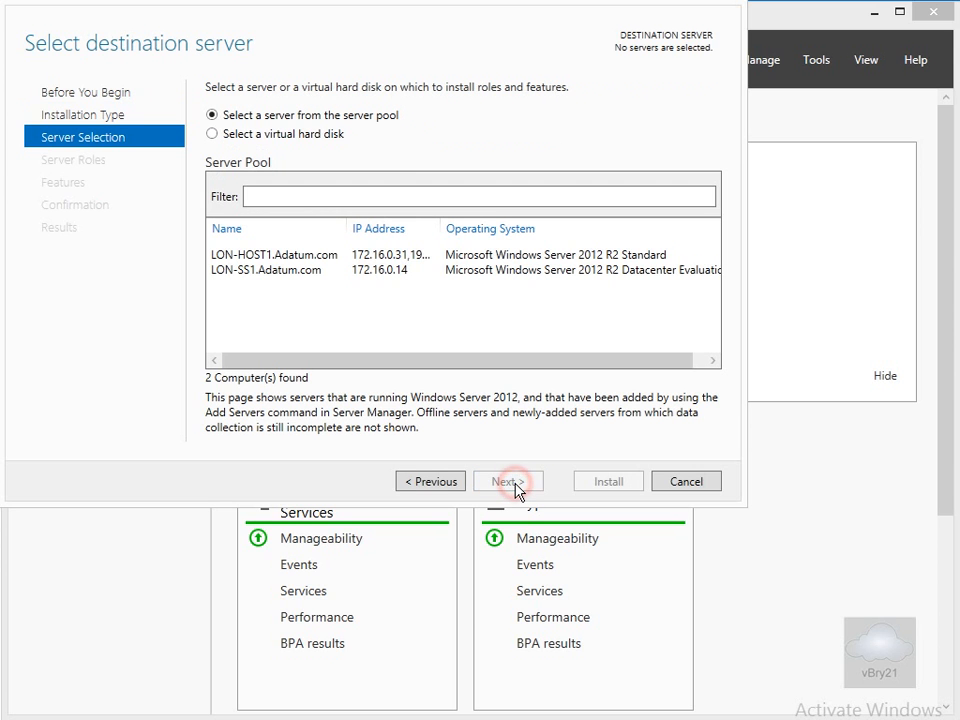
{"action": "left_click", "coordinate": [315, 254]}
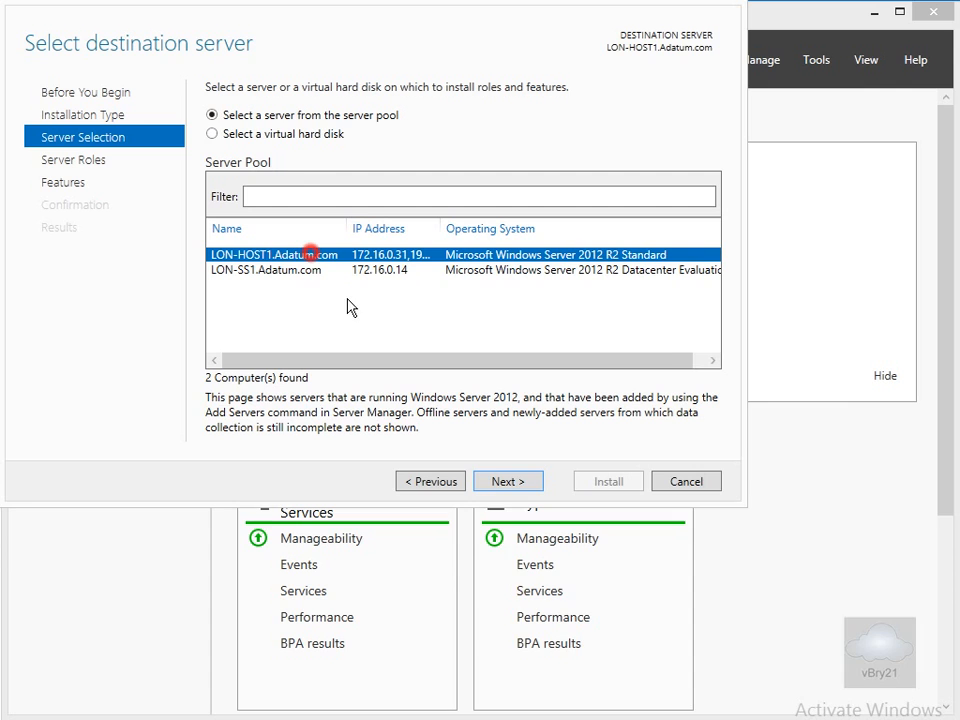
{"action": "left_click", "coordinate": [491, 483]}
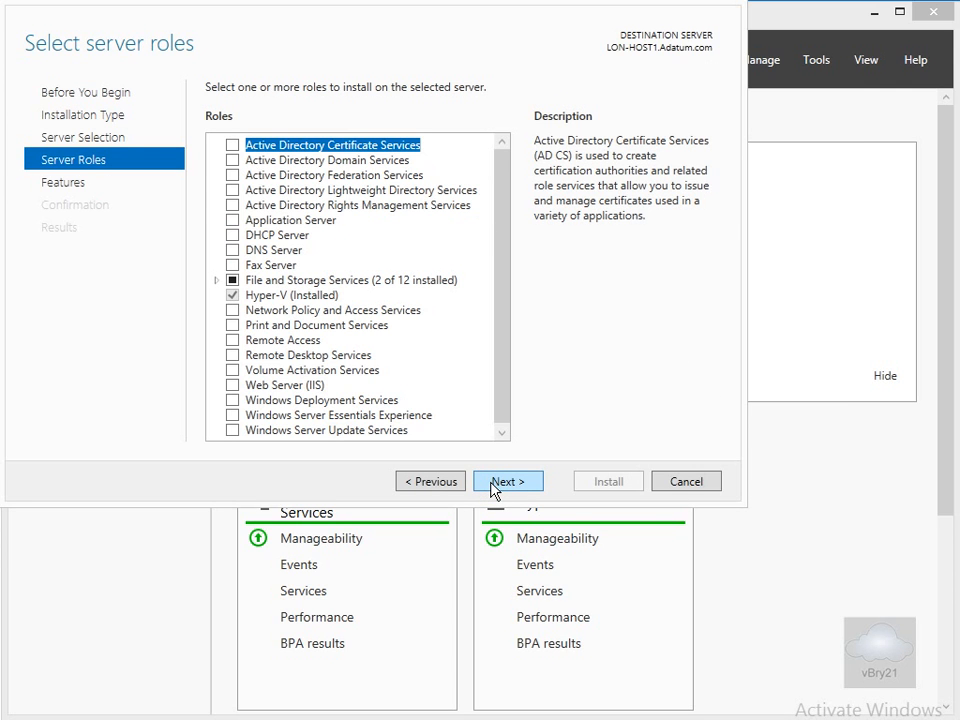
Install the Failover Clustering feature with its required management tools, adding no server roles, and close the wizard when installation completes.
{"action": "left_click", "coordinate": [492, 482]}
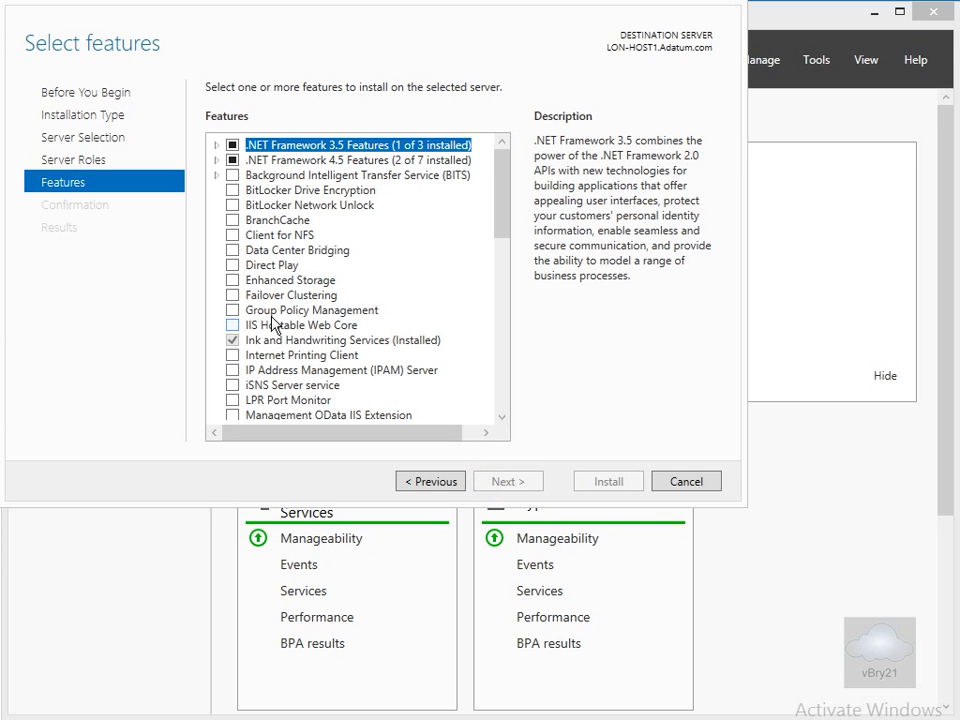
{"action": "left_click", "coordinate": [233, 295]}
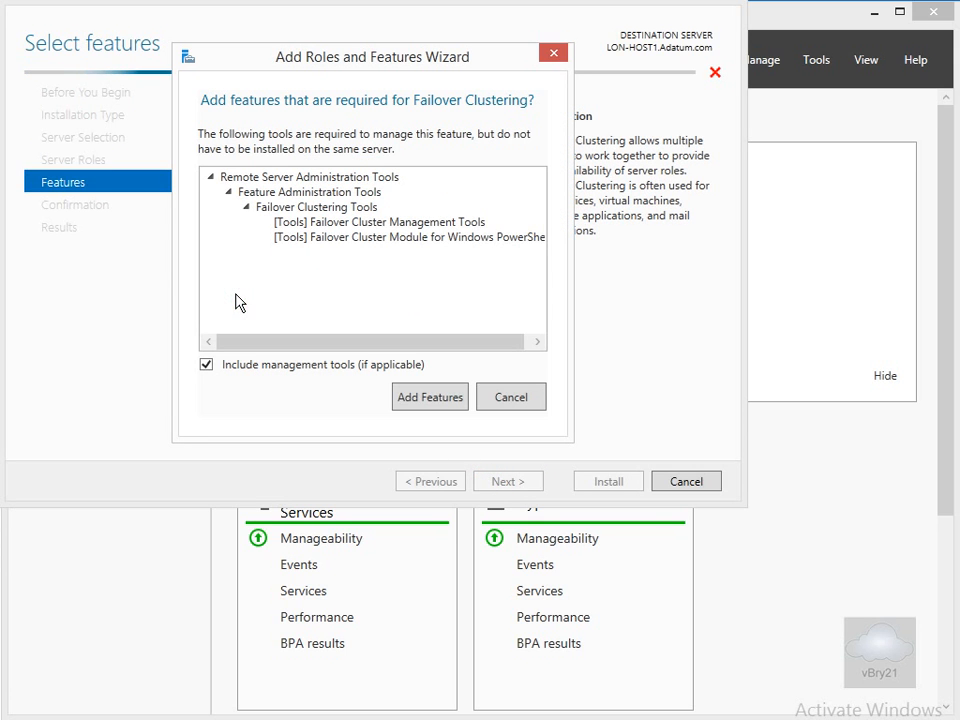
{"action": "left_click", "coordinate": [437, 398]}
{"action": "left_click", "coordinate": [497, 482]}
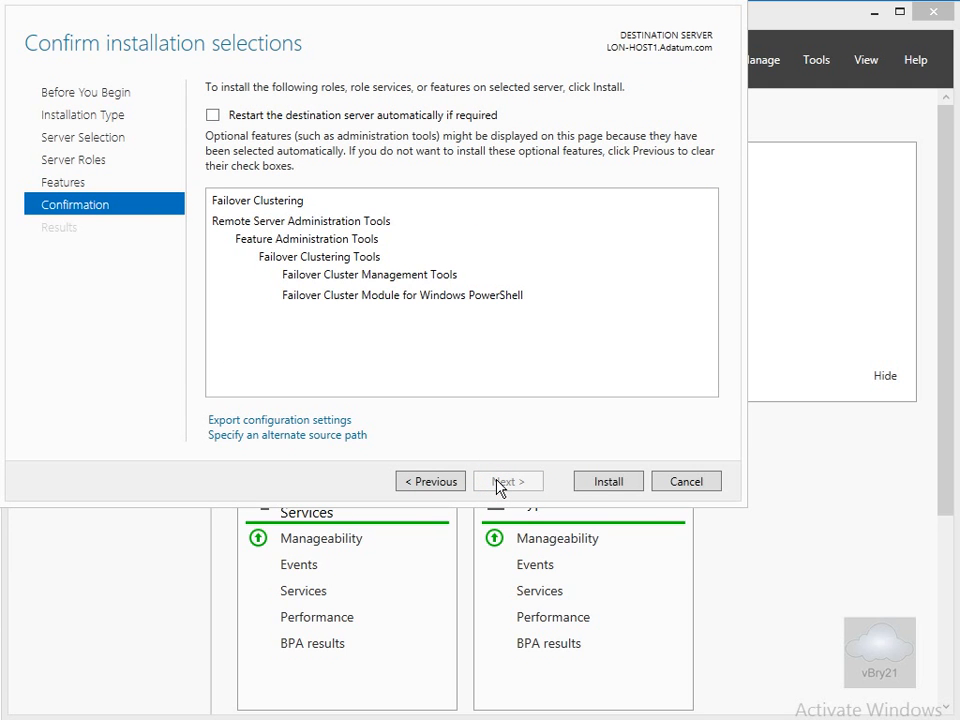
{"action": "left_click", "coordinate": [607, 483]}
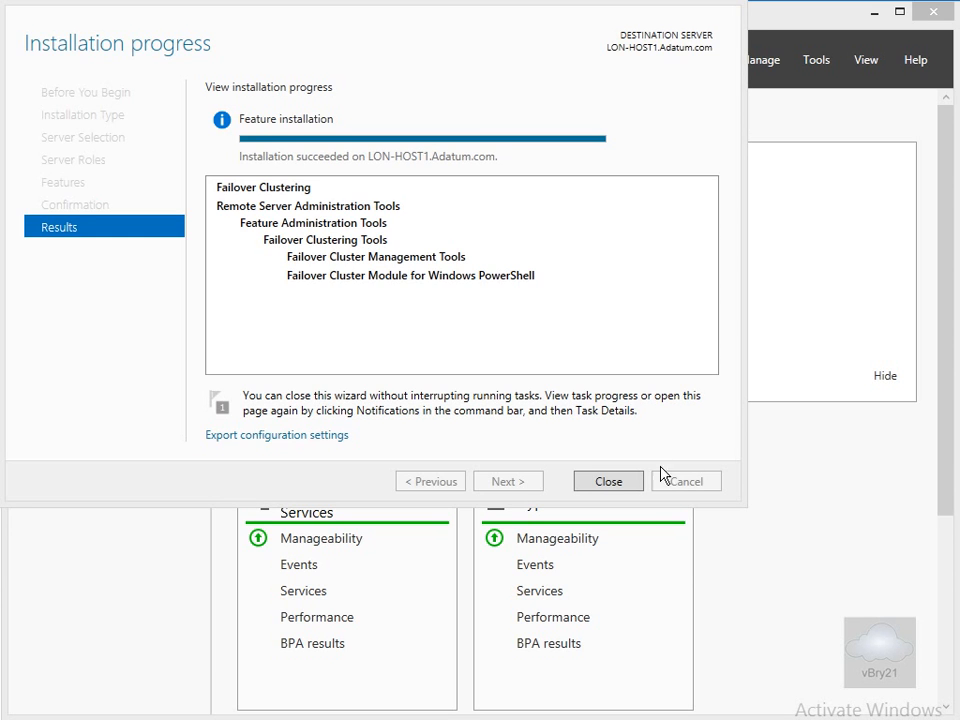
{"action": "left_click", "coordinate": [608, 482]}
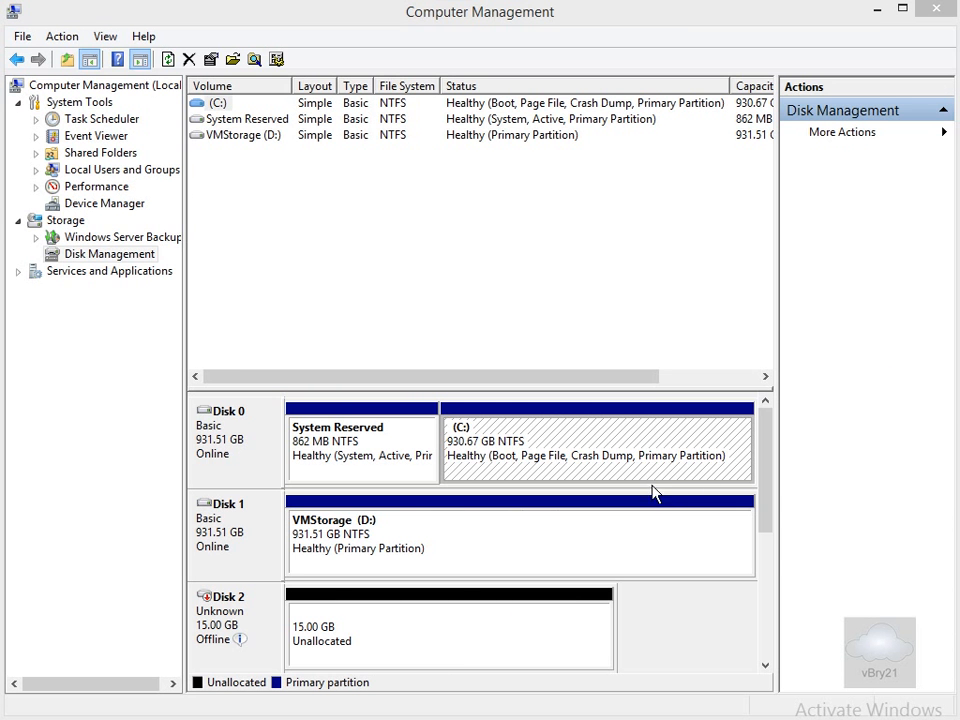
Switch to Computer Management's Disk Management and bring the offline Disk 2 and Disk 3 online.
{"action": "left_click_drag", "start_coordinate": [762, 494], "coordinate": [769, 553]}
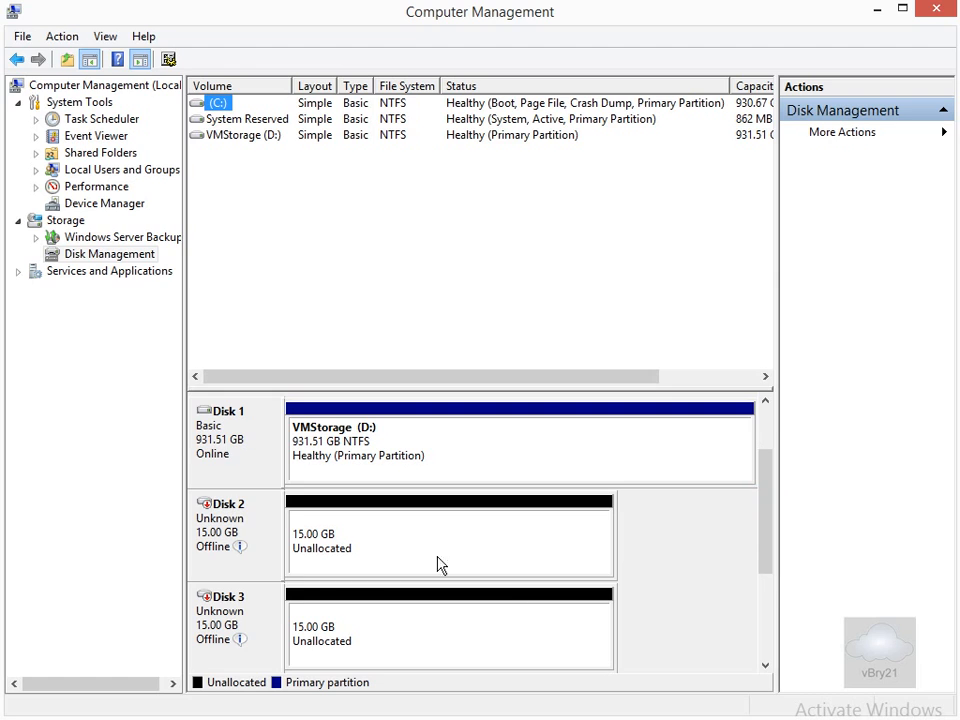
{"action": "left_click", "coordinate": [271, 541]}
{"action": "right_click", "coordinate": [271, 541]}
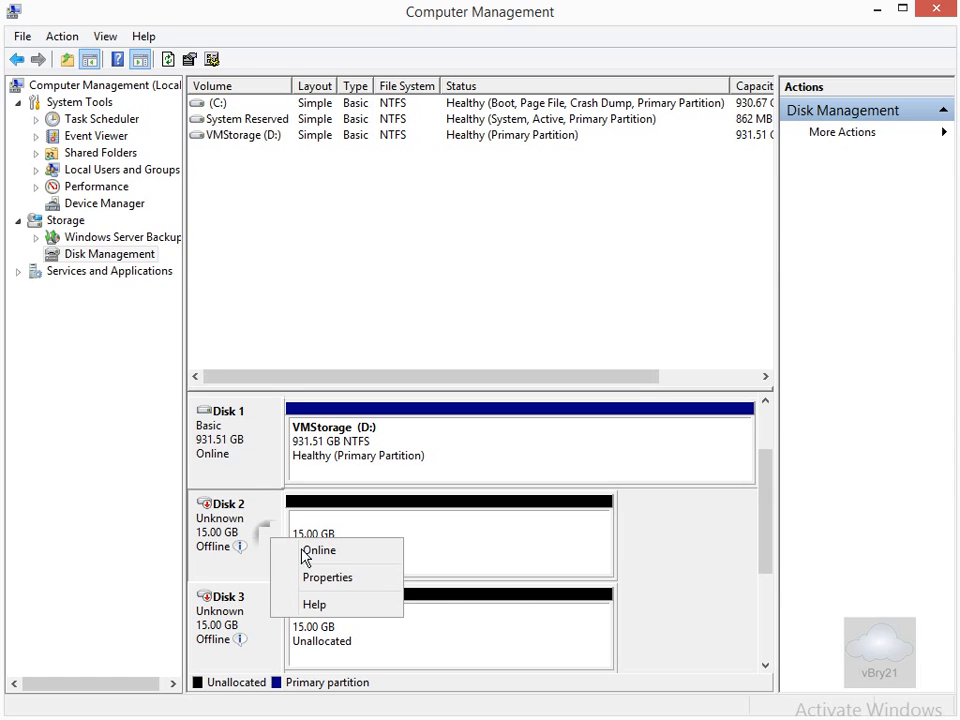
{"action": "left_click", "coordinate": [306, 554]}
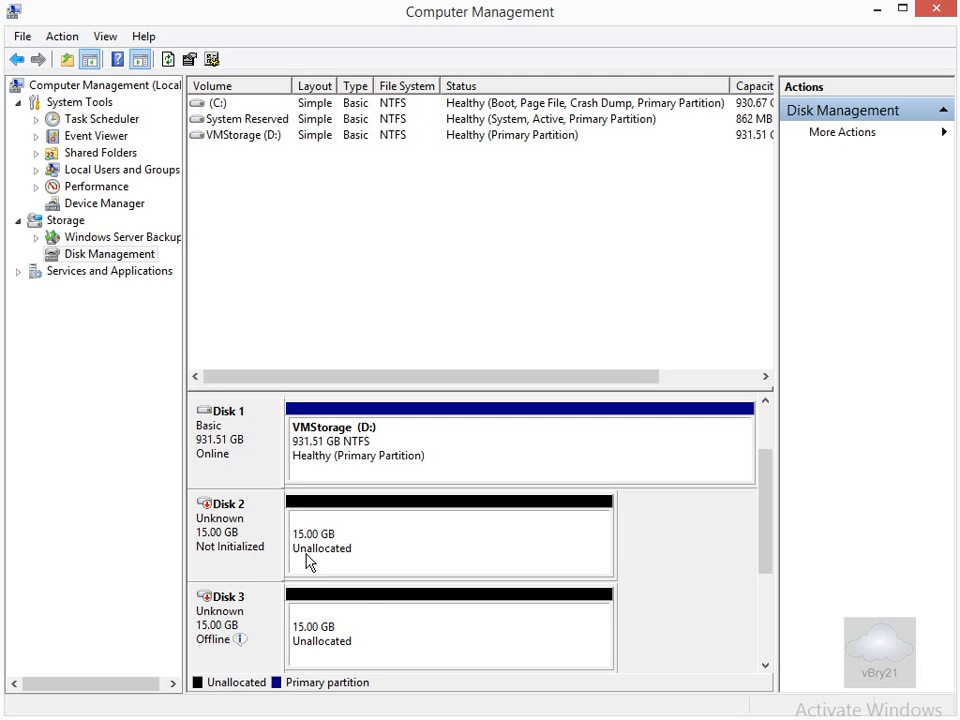
{"action": "right_click", "coordinate": [246, 614]}
{"action": "left_click", "coordinate": [279, 620]}
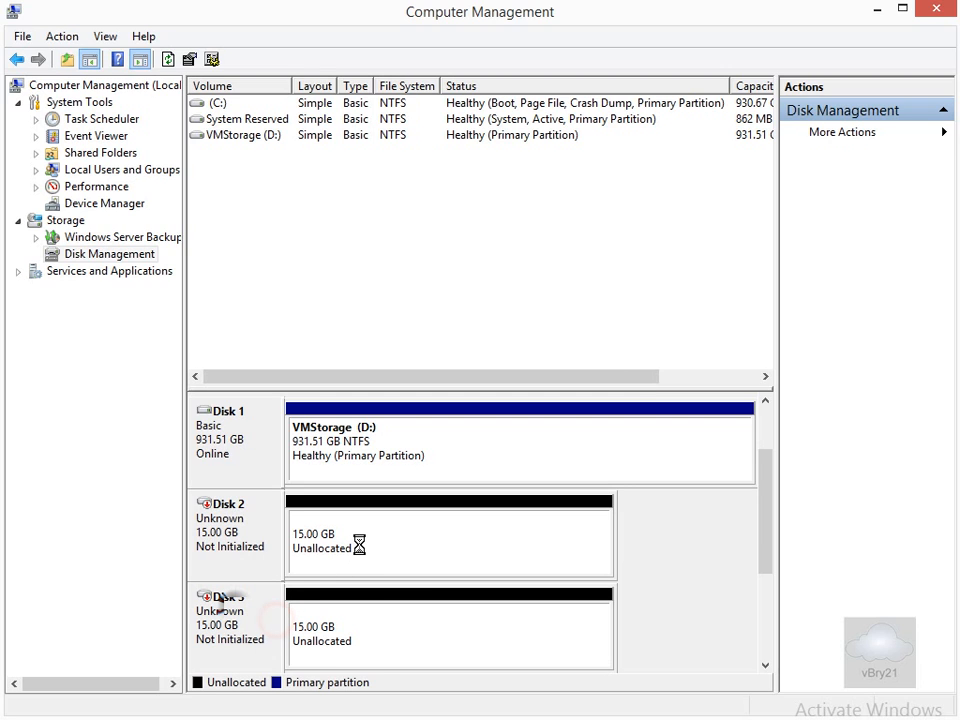
Initialize Disk 2 and Disk 3 with the MBR (Master Boot Record) partition style.
{"action": "right_click", "coordinate": [278, 532]}
{"action": "left_click", "coordinate": [291, 540]}
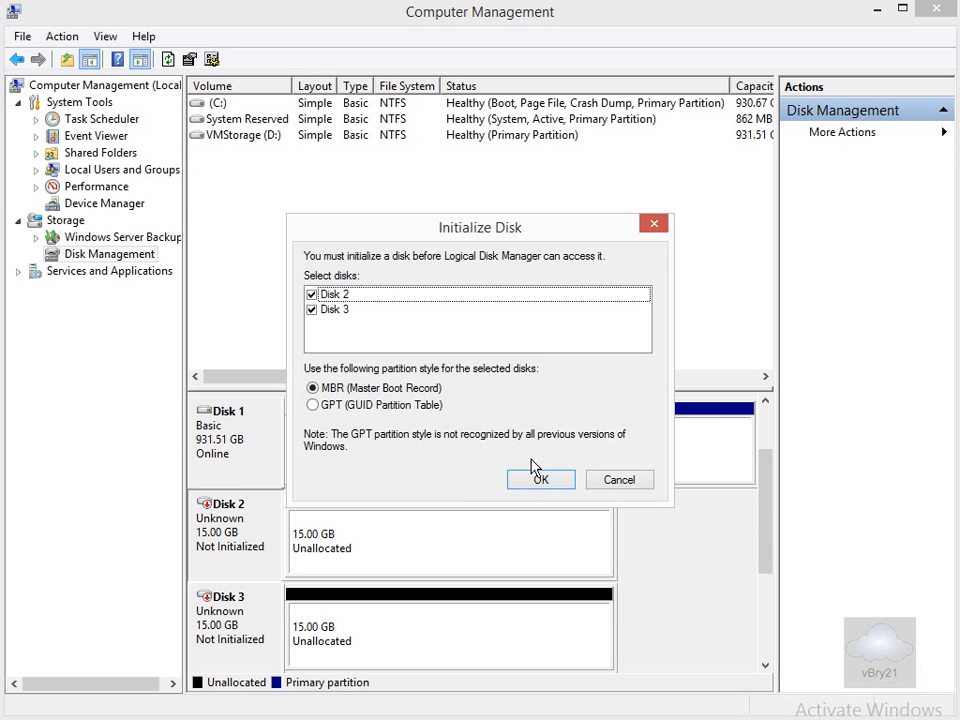
{"action": "left_click", "coordinate": [536, 480]}
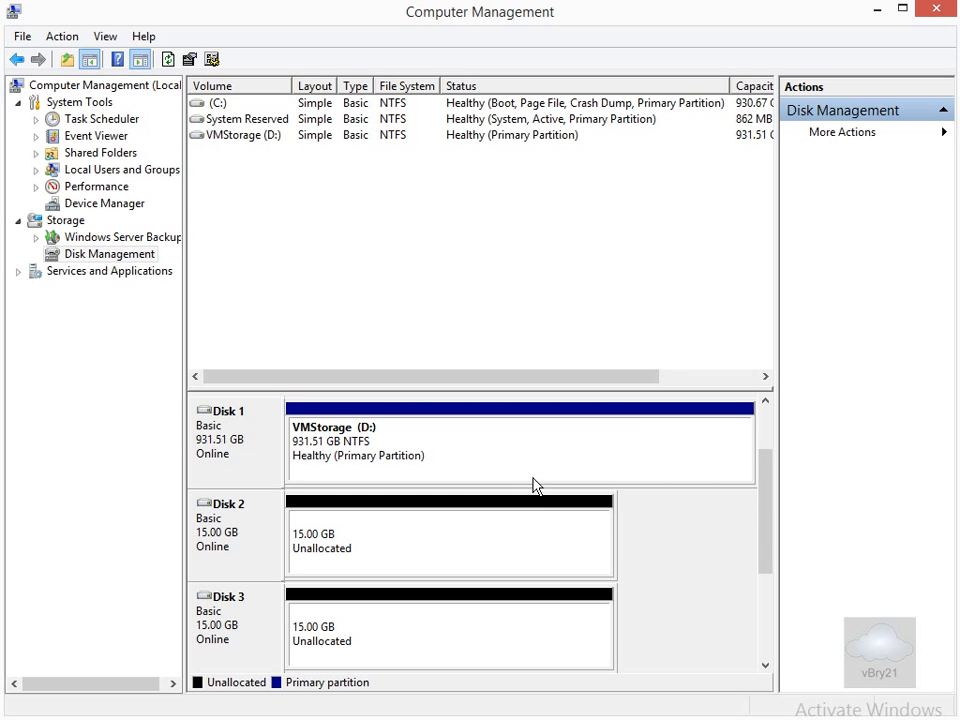
Create a quick-formatted NTFS simple volume of 15357 MB on Disk 2, keeping drive letter E and the label New Volume.
{"action": "right_click", "coordinate": [497, 537]}
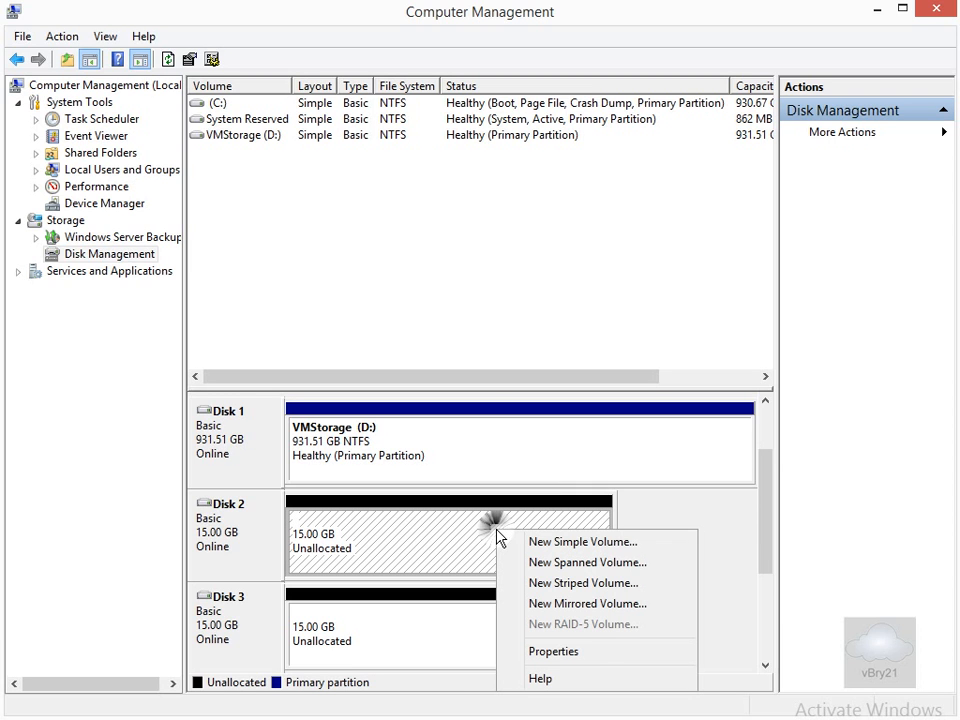
{"action": "left_click", "coordinate": [552, 545]}
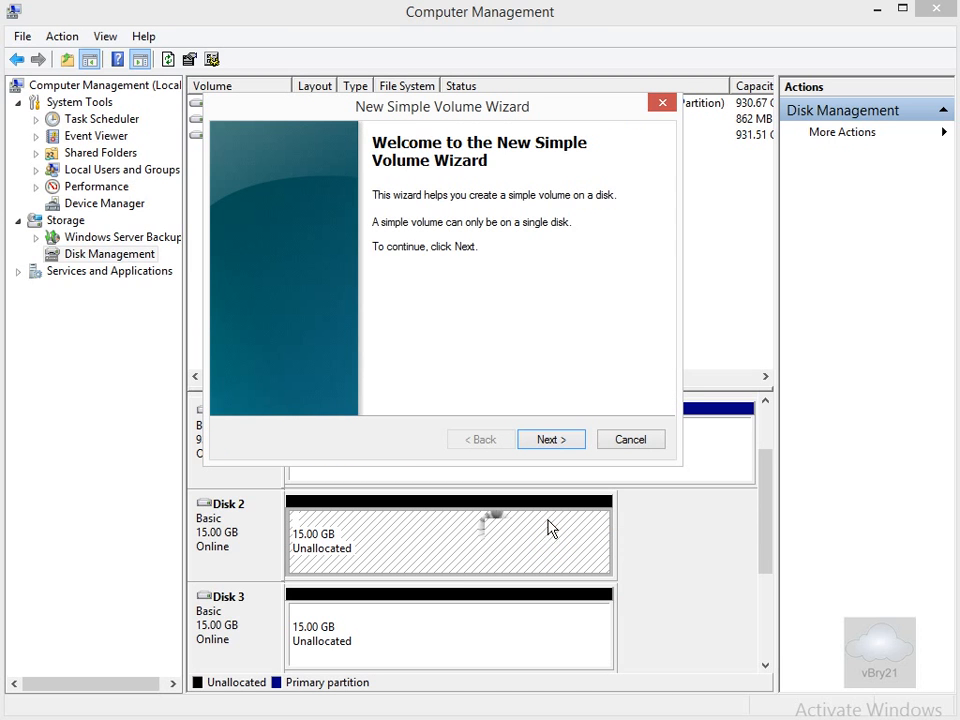
{"action": "left_click", "coordinate": [549, 440]}
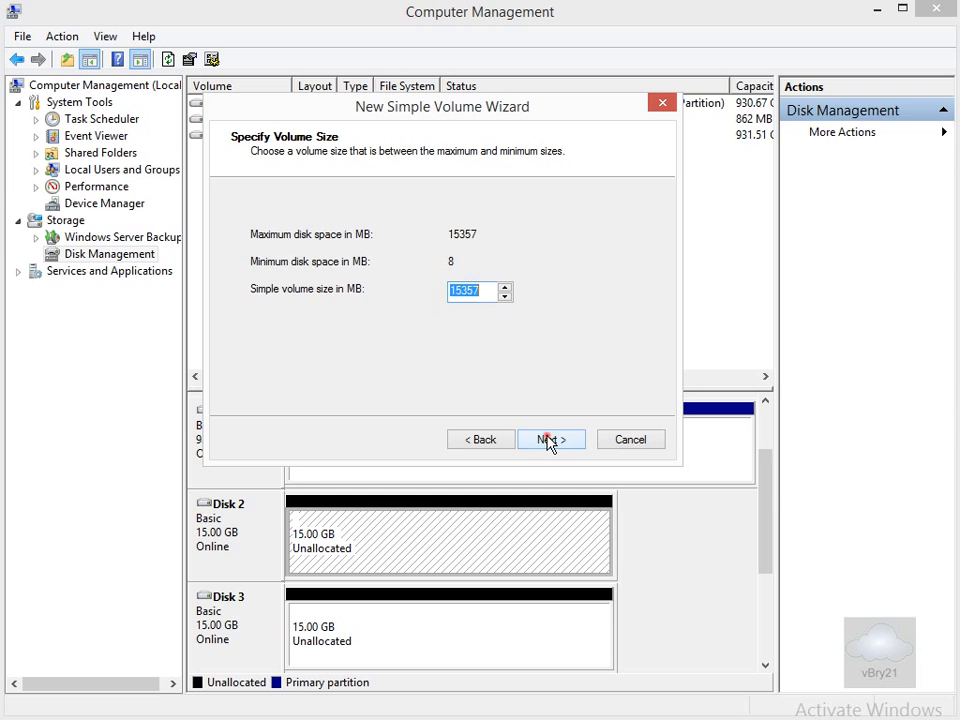
{"action": "left_click", "coordinate": [549, 440]}
{"action": "left_click", "coordinate": [549, 440]}
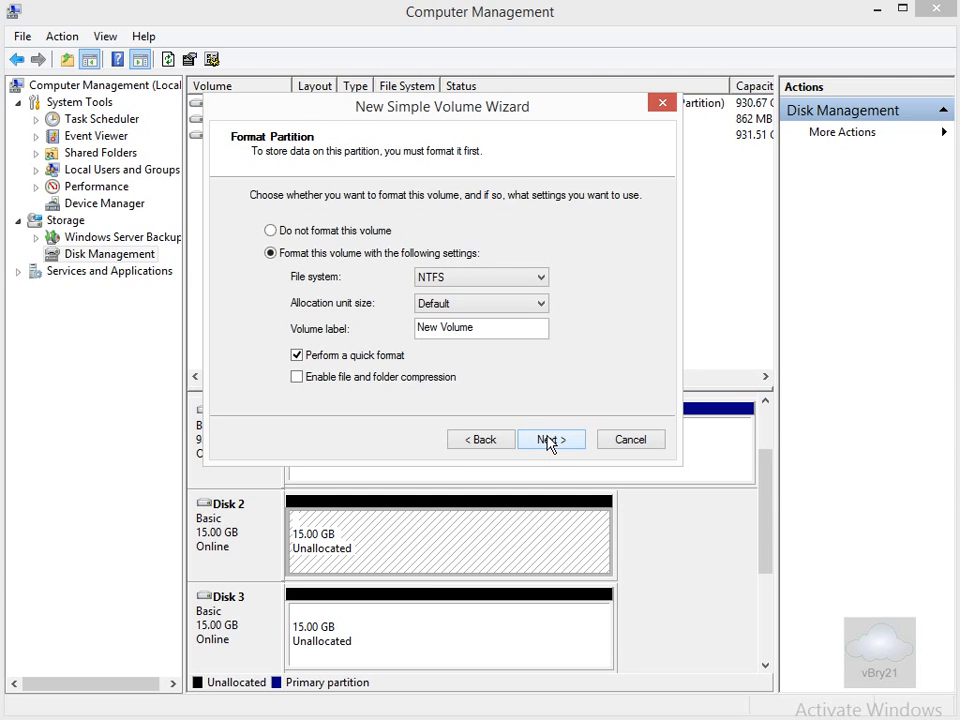
{"action": "left_click", "coordinate": [549, 440]}
{"action": "left_click", "coordinate": [549, 440]}
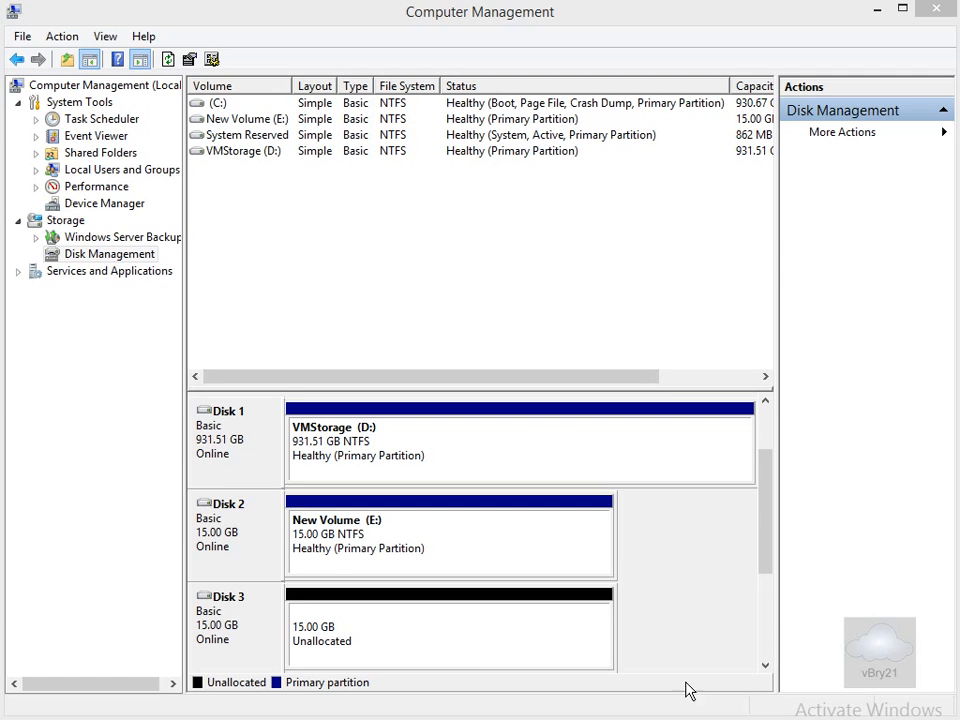
Create an NTFS simple volume across all of Disk 3, keeping drive letter G and the label New Volume.
{"action": "right_click", "coordinate": [379, 623]}
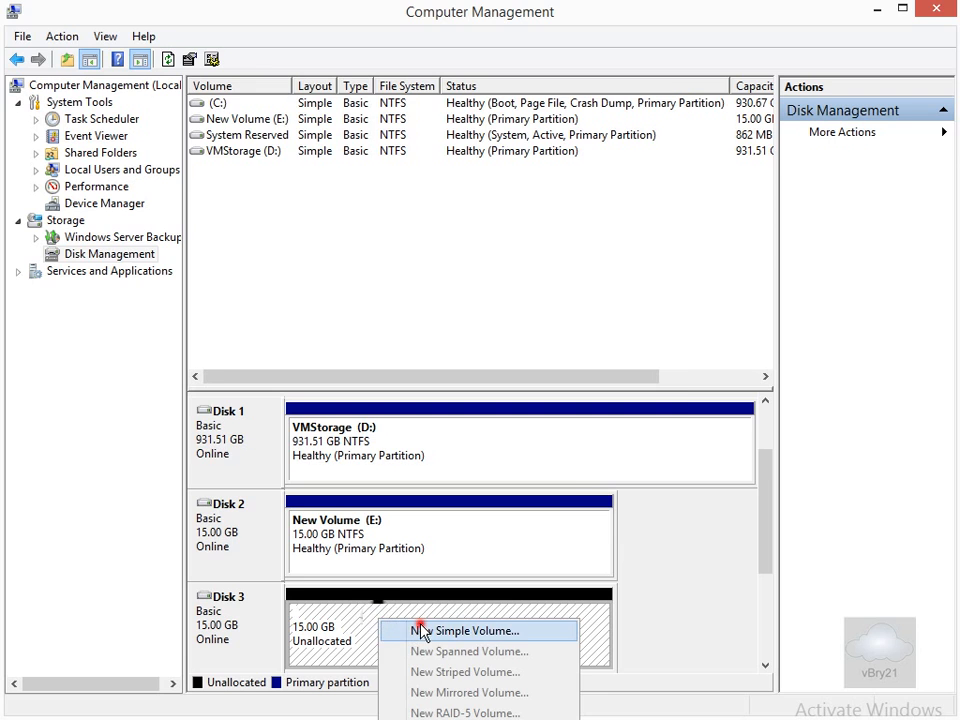
{"action": "left_click", "coordinate": [420, 630]}
{"action": "left_click", "coordinate": [551, 440]}
{"action": "left_click", "coordinate": [551, 440]}
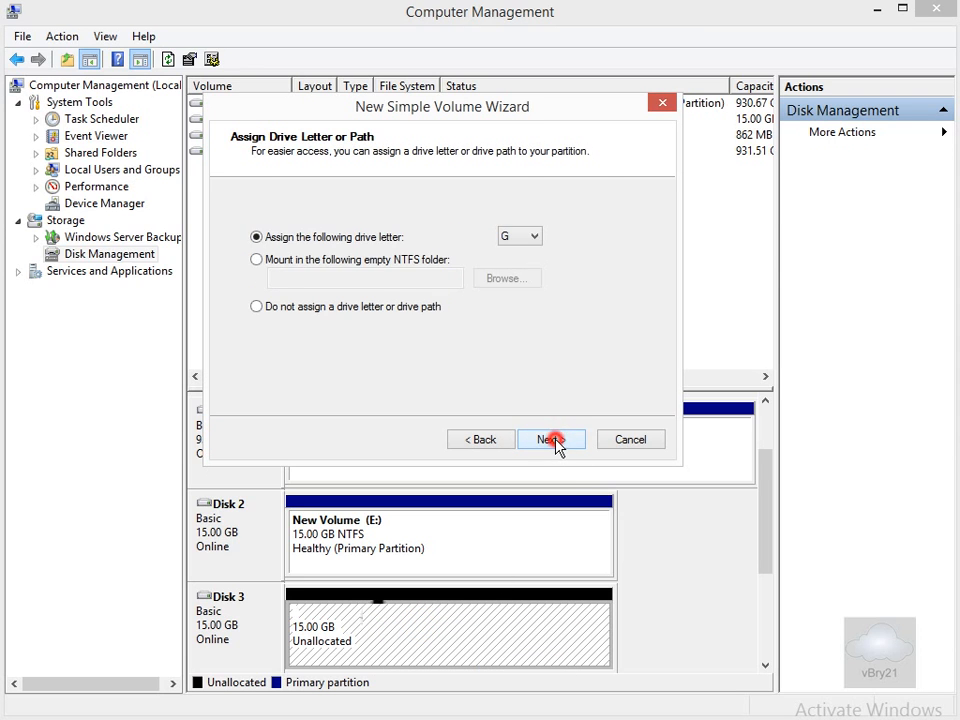
{"action": "left_click", "coordinate": [551, 440]}
{"action": "left_click", "coordinate": [551, 440]}
{"action": "left_click", "coordinate": [552, 441]}
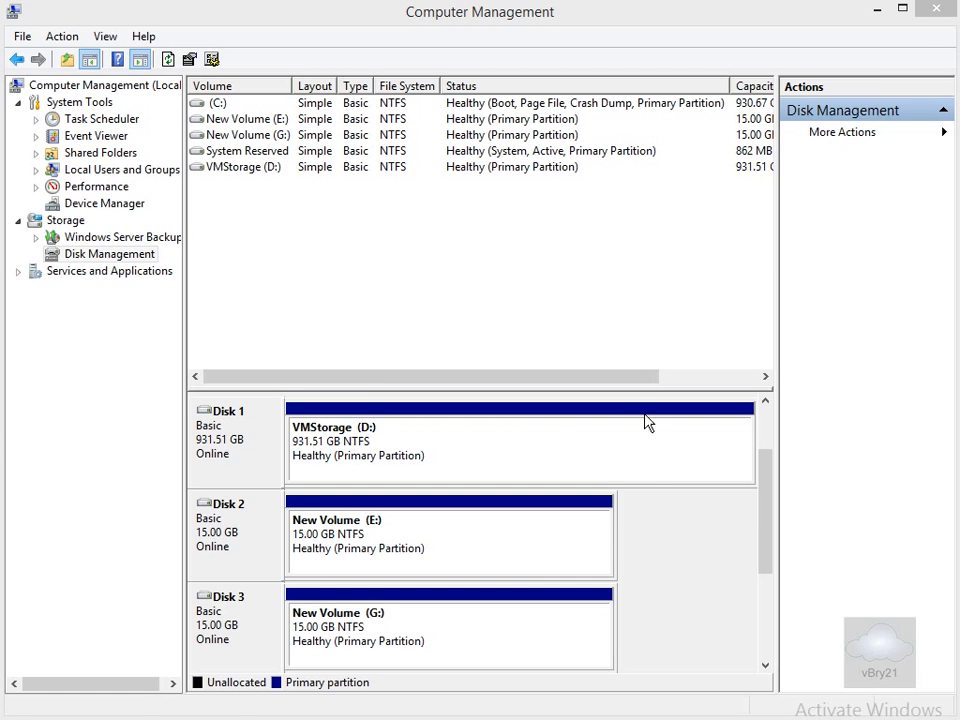
Open Failover Cluster Manager from Server Manager and start creating a cluster with LON-HOST1.Adatum.com and LON-HOST2.Adatum.com as its servers.
{"action": "left_click", "coordinate": [877, 10]}
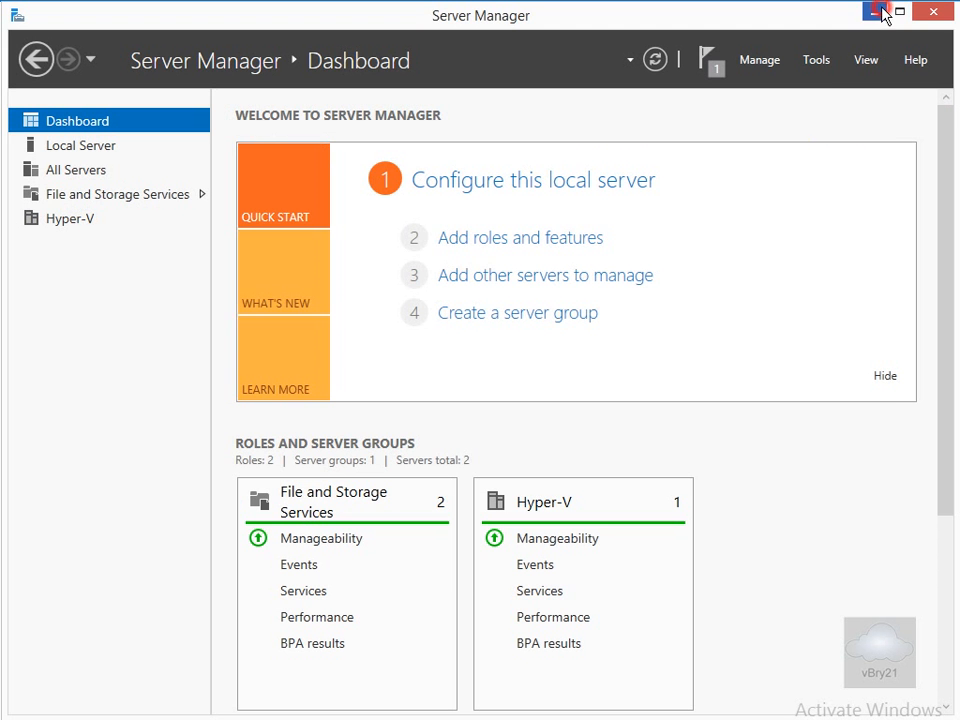
{"action": "left_click", "coordinate": [819, 63]}
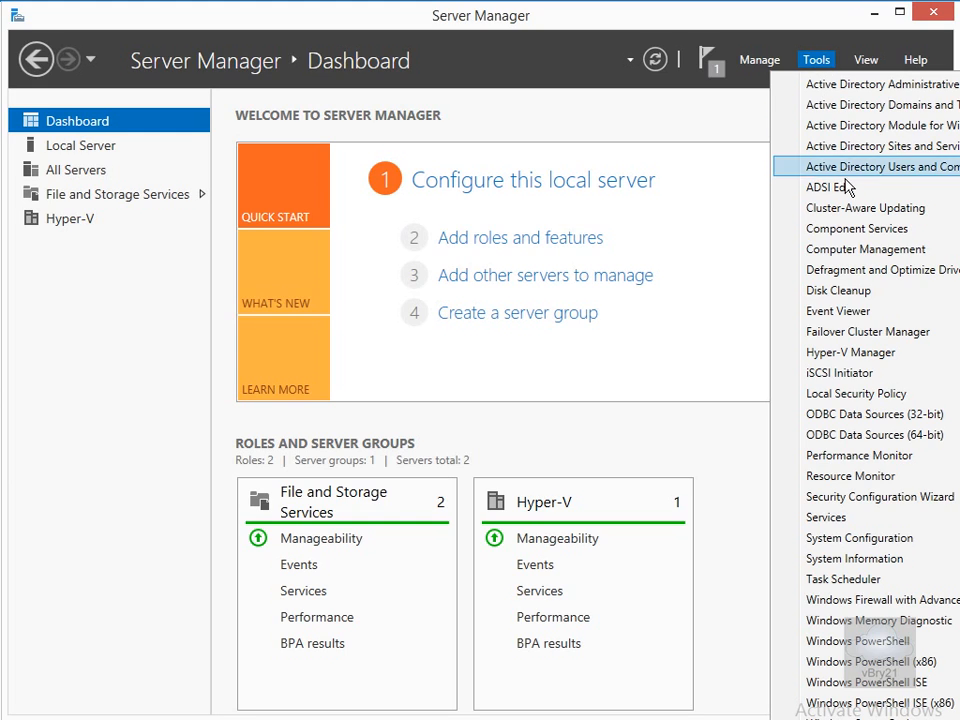
{"action": "left_click", "coordinate": [868, 338]}
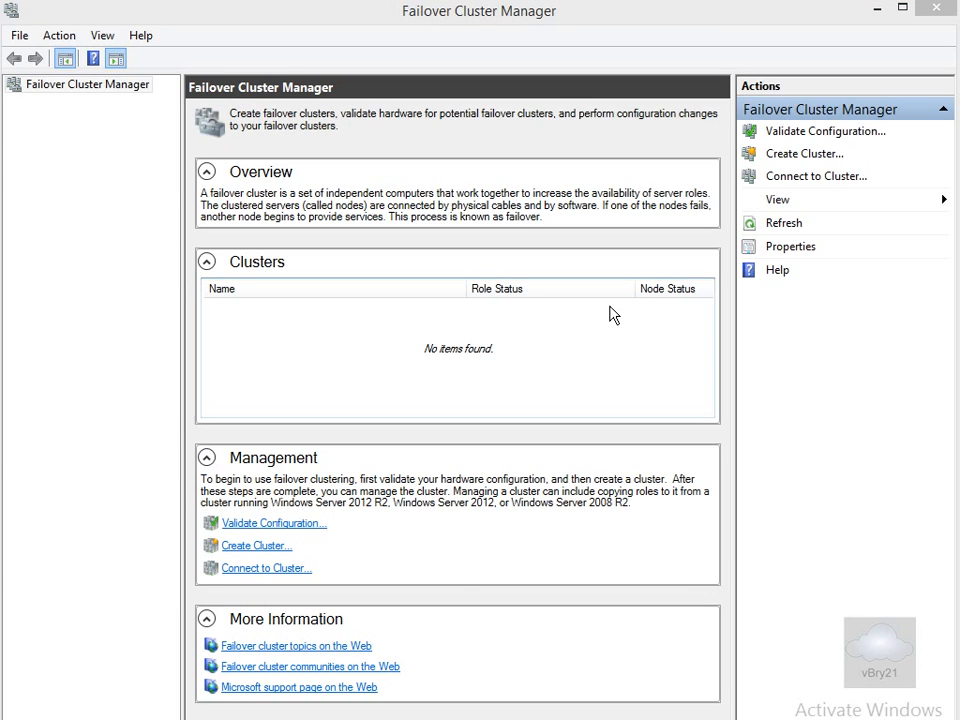
{"action": "left_click", "coordinate": [793, 157]}
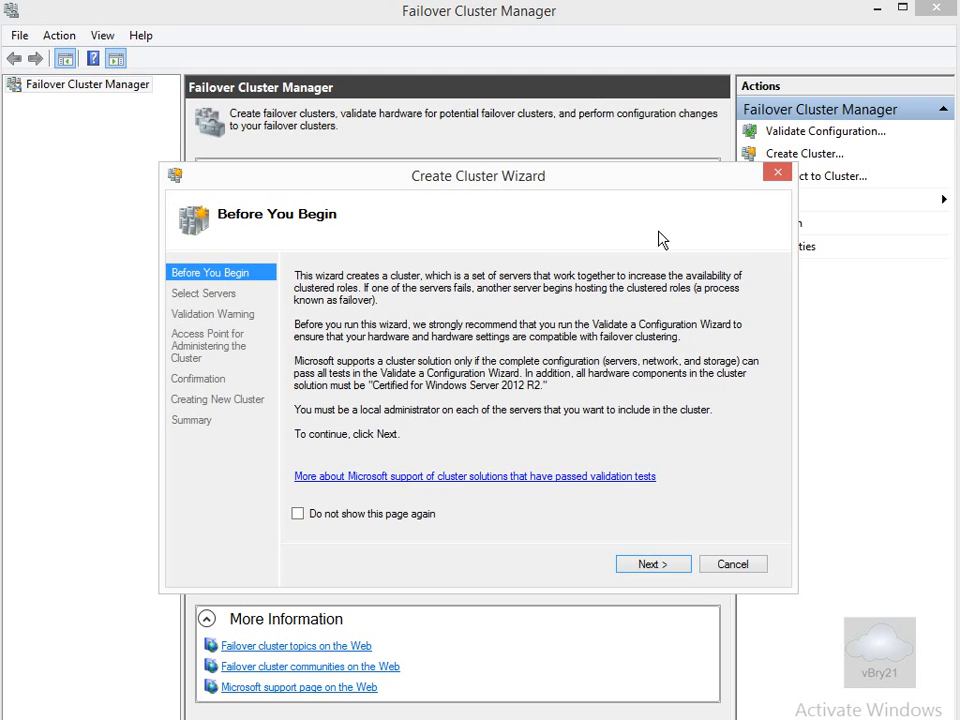
{"action": "left_click", "coordinate": [652, 564]}
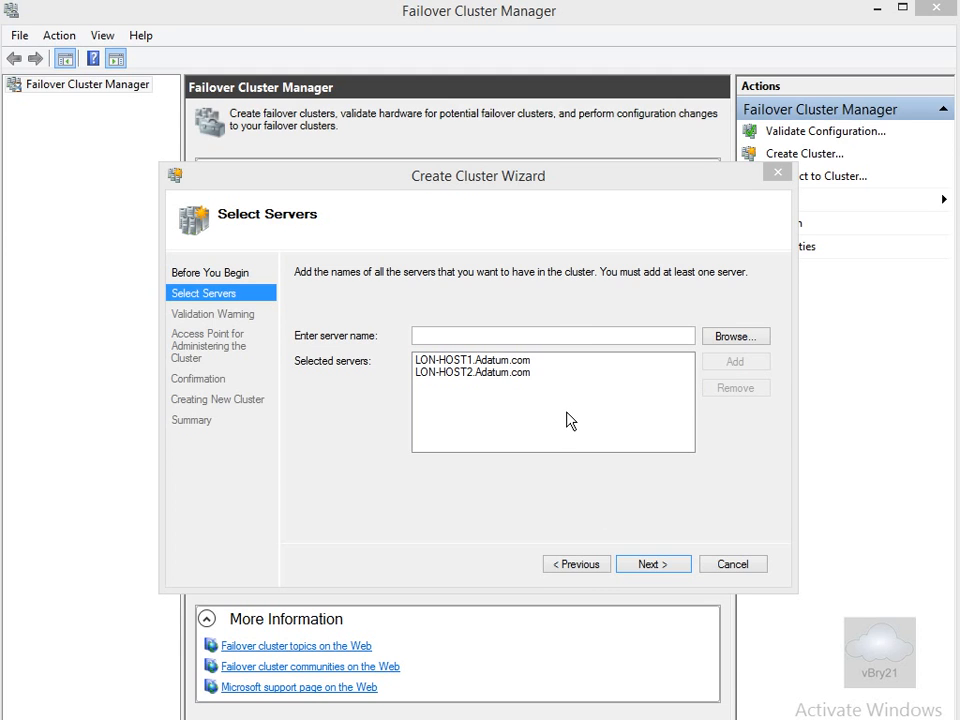
{"action": "left_click", "coordinate": [647, 566]}
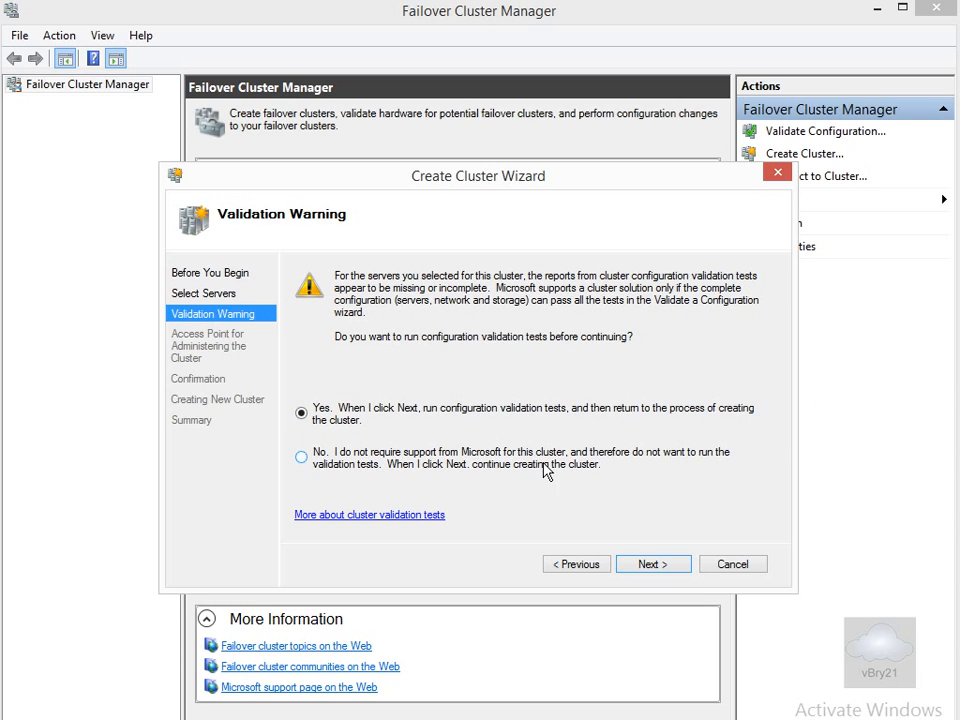
Run all configuration validation tests on both selected servers and review the validation report through to the overall result.
{"action": "left_click", "coordinate": [648, 566]}
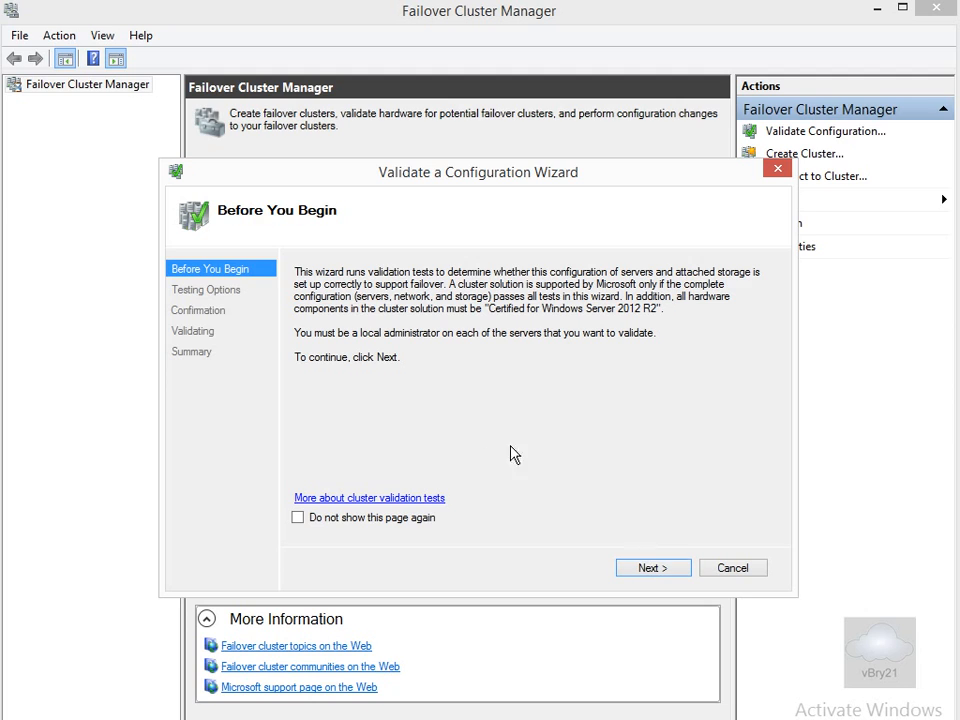
{"action": "left_click", "coordinate": [645, 569]}
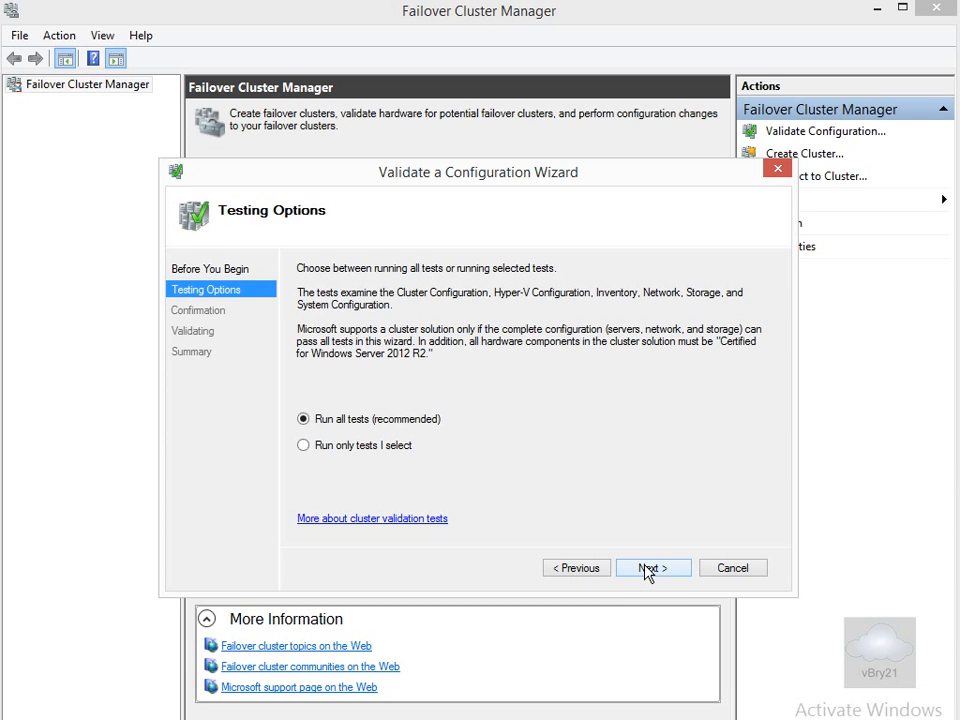
{"action": "left_click", "coordinate": [645, 569]}
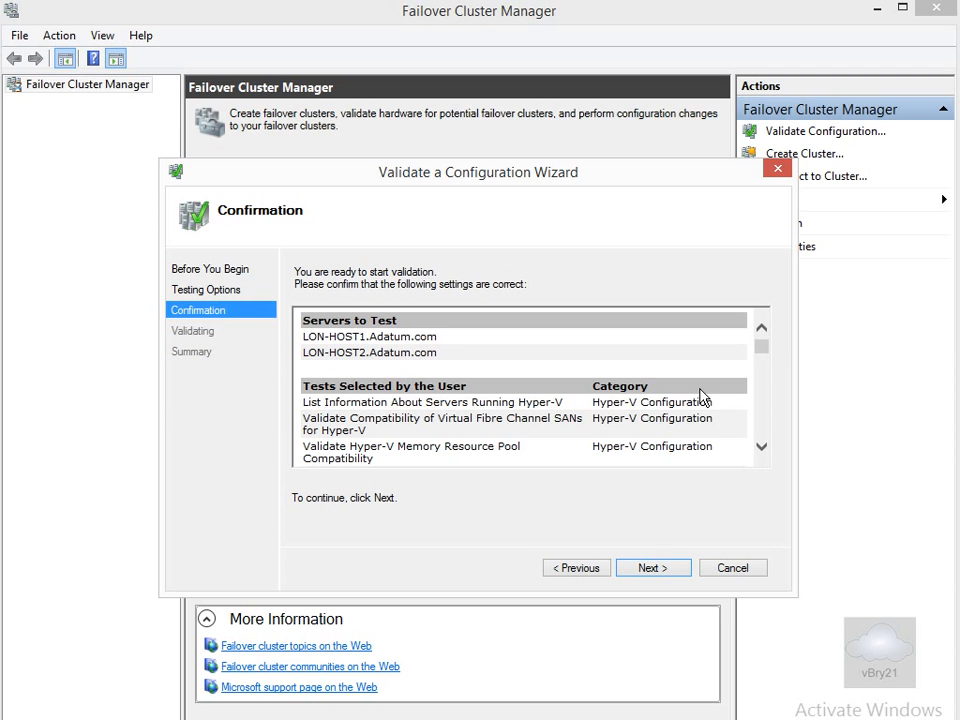
{"action": "left_click", "coordinate": [764, 345]}
{"action": "mouse_move", "coordinate": [769, 364]}
{"action": "left_mouse_down"}
{"action": "mouse_move", "coordinate": [769, 426]}
{"action": "mouse_move", "coordinate": [765, 347]}
{"action": "left_mouse_up"}
{"action": "left_click", "coordinate": [673, 566]}
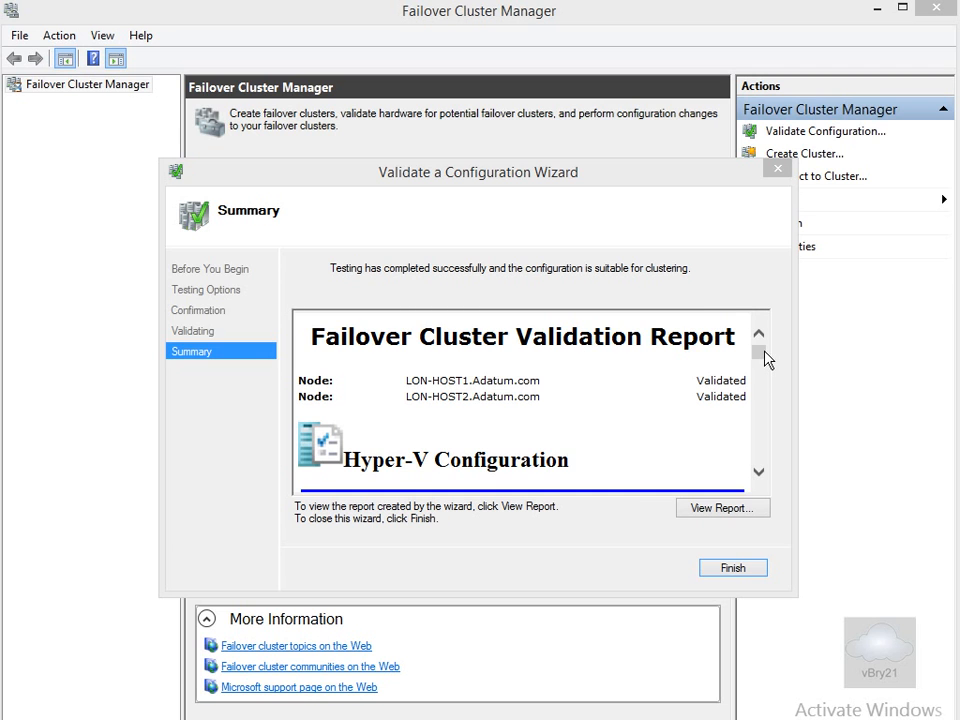
{"action": "left_click_drag", "start_coordinate": [762, 354], "coordinate": [761, 467]}
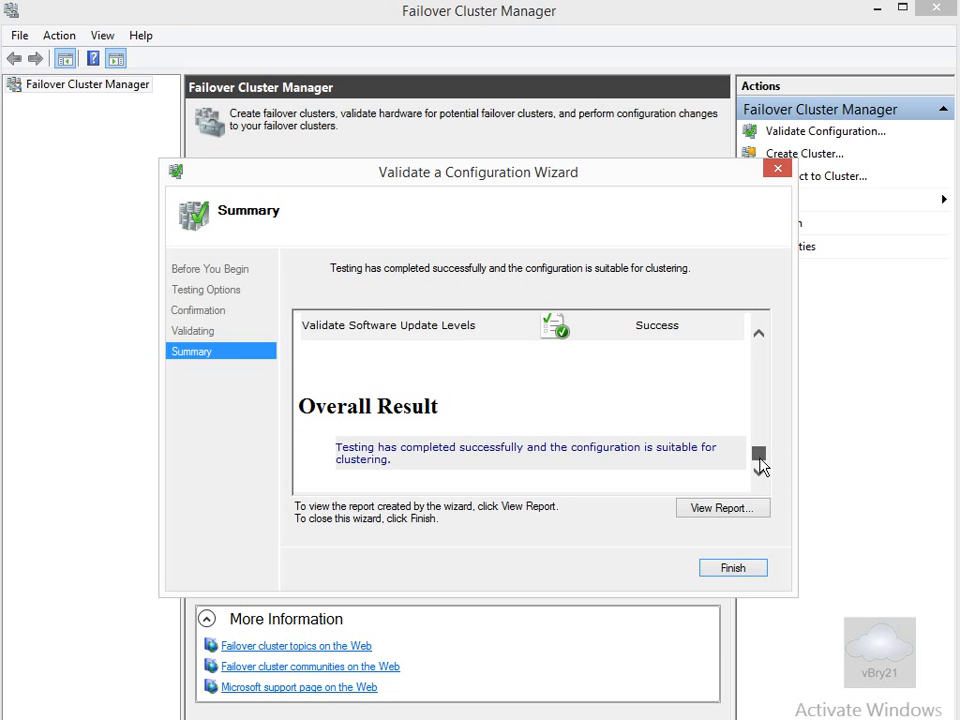
Create the cluster as LON-CLUST with address 172.16.0.234, excluding the 192.168.1.0/24 network and adding all eligible storage.
{"action": "left_click", "coordinate": [752, 574]}
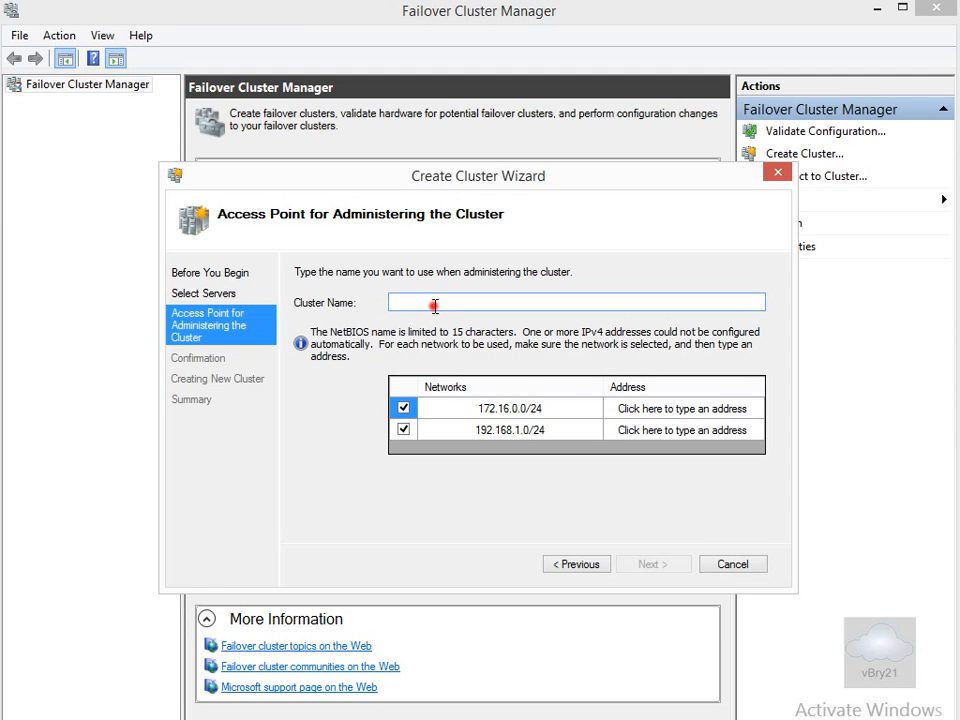
{"action": "type", "text": "LON-CLUST"}
{"action": "left_click", "coordinate": [404, 431]}
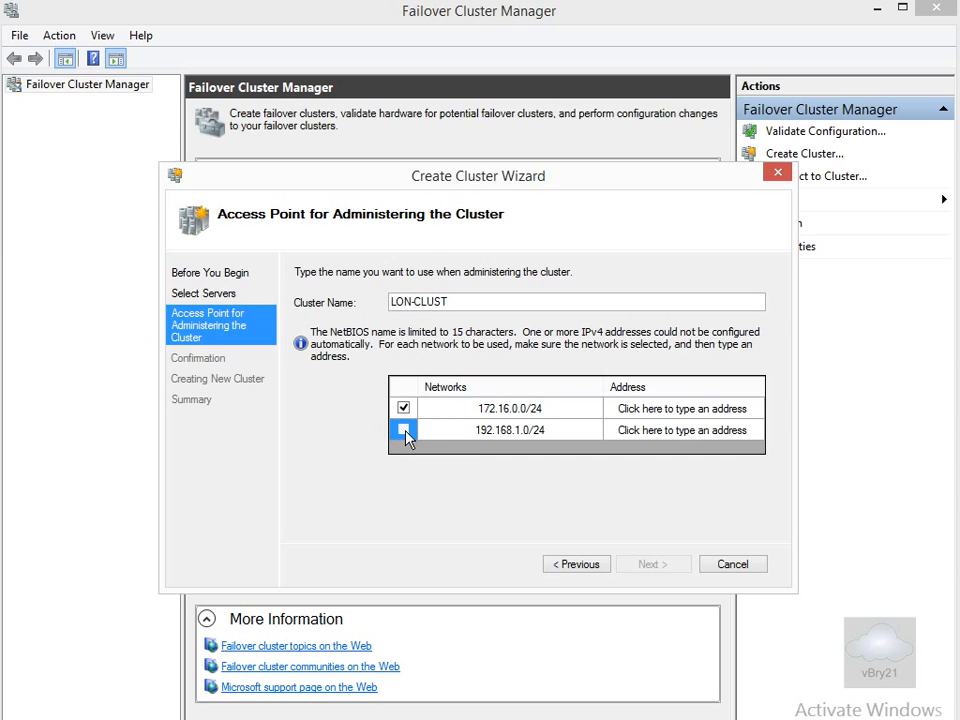
{"action": "left_click", "coordinate": [653, 411]}
{"action": "type", "text": "234"}
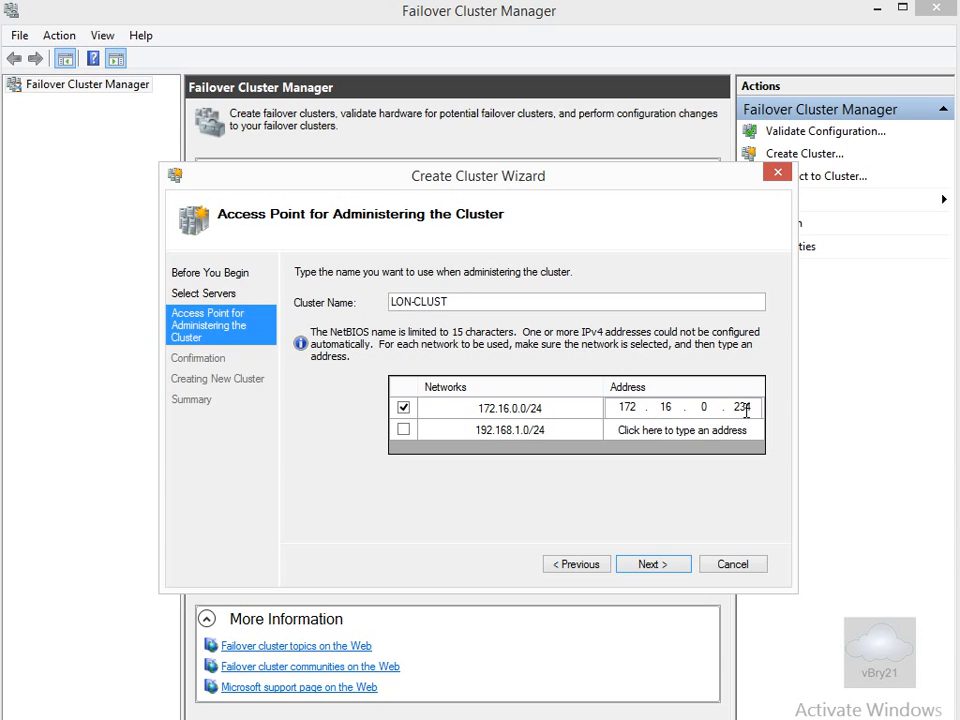
{"action": "left_click", "coordinate": [655, 568]}
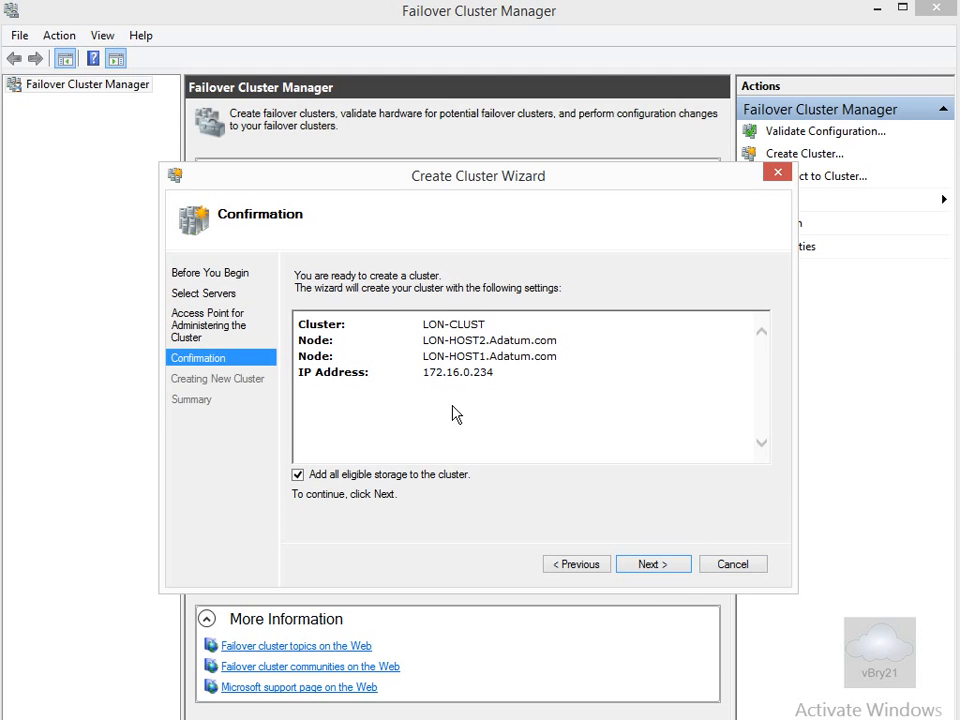
{"action": "left_click", "coordinate": [652, 566]}
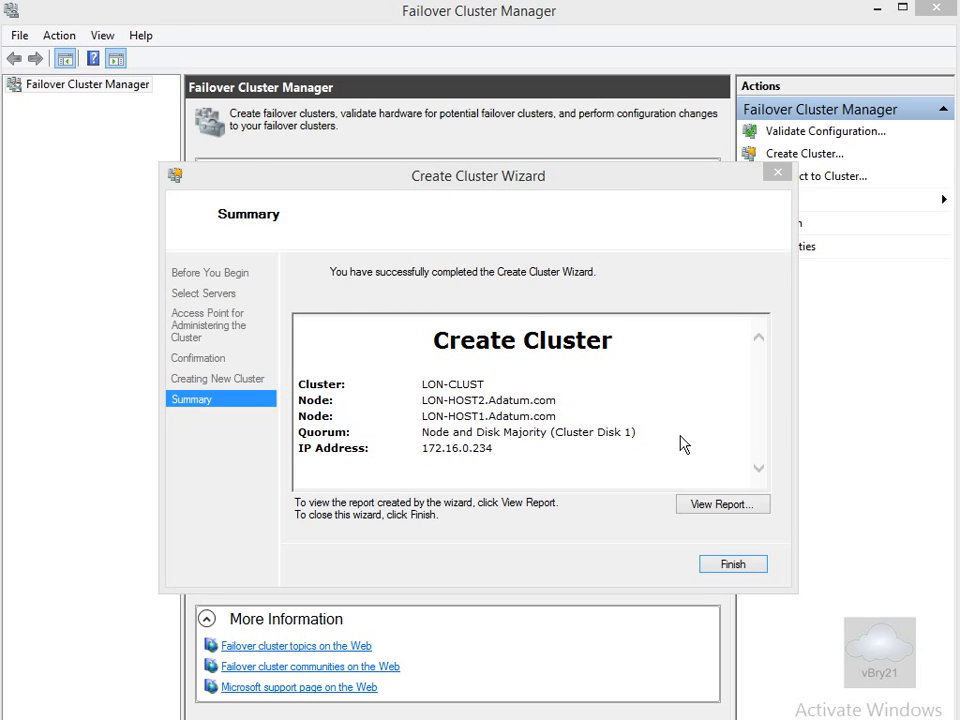
{"action": "left_click", "coordinate": [713, 566]}
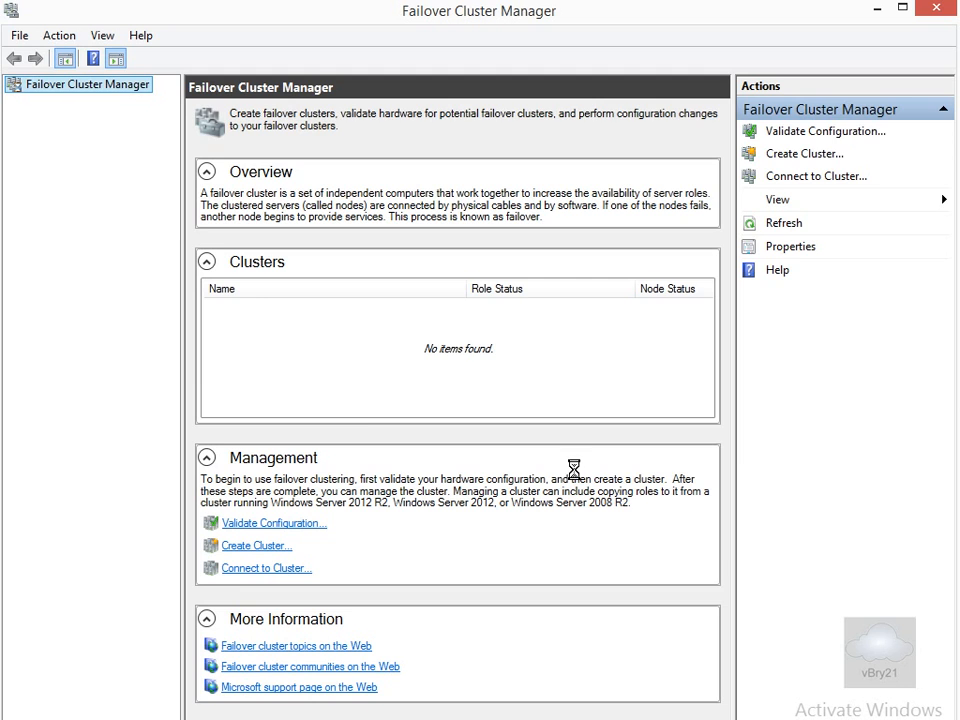
Add Cluster Disk 2 from the LON-CLUST.Adatum.com storage disks to Cluster Shared Volumes.
{"action": "left_click", "coordinate": [28, 102]}
{"action": "left_click", "coordinate": [12, 101]}
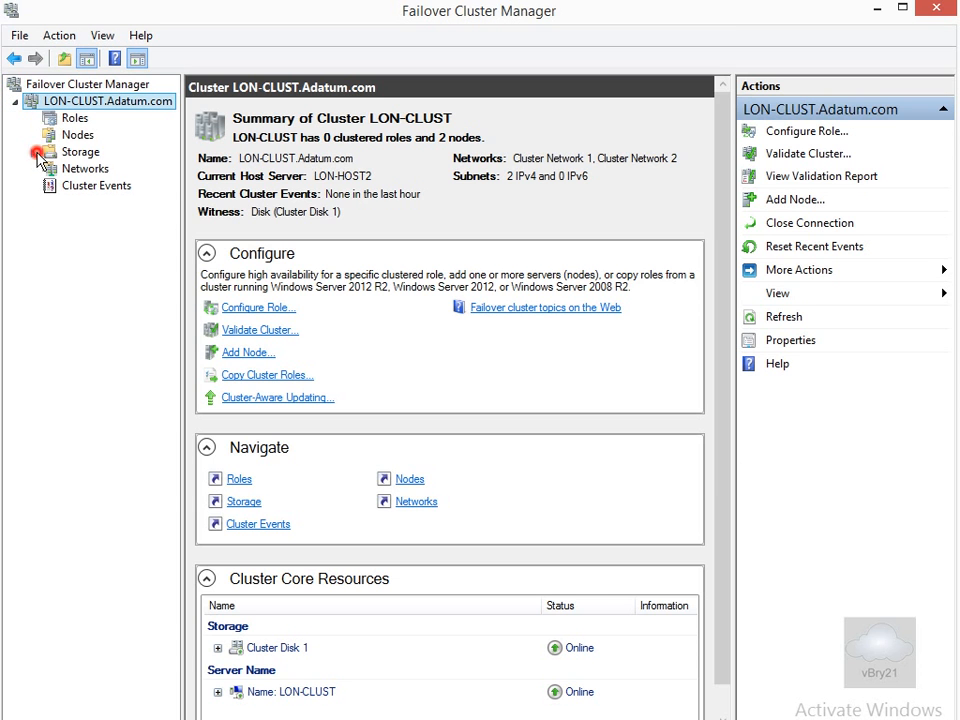
{"action": "left_click", "coordinate": [33, 152]}
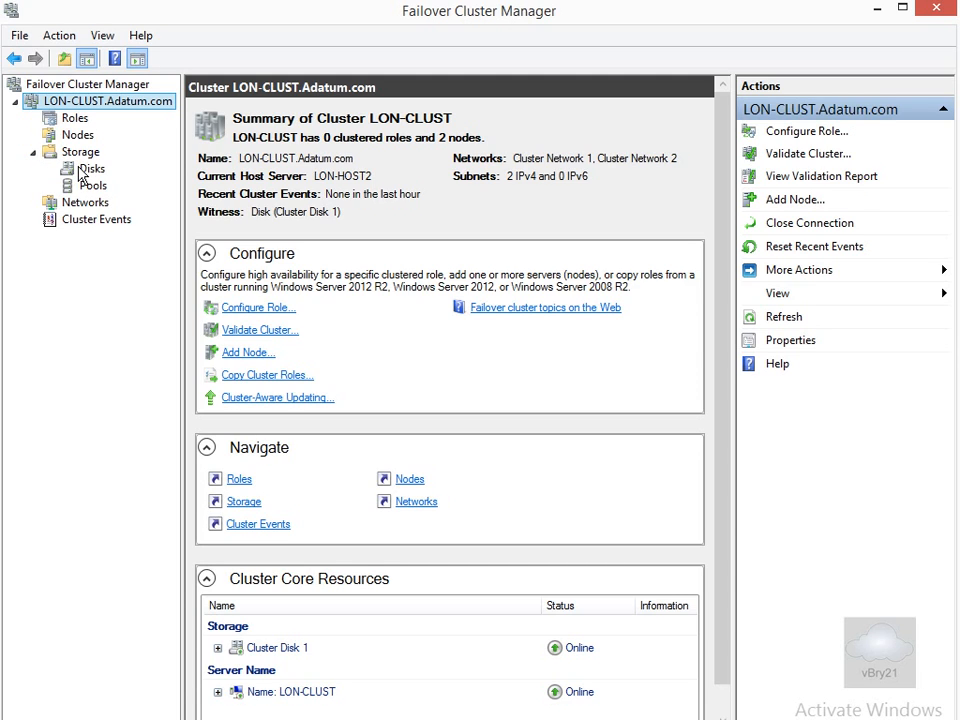
{"action": "left_click", "coordinate": [82, 170]}
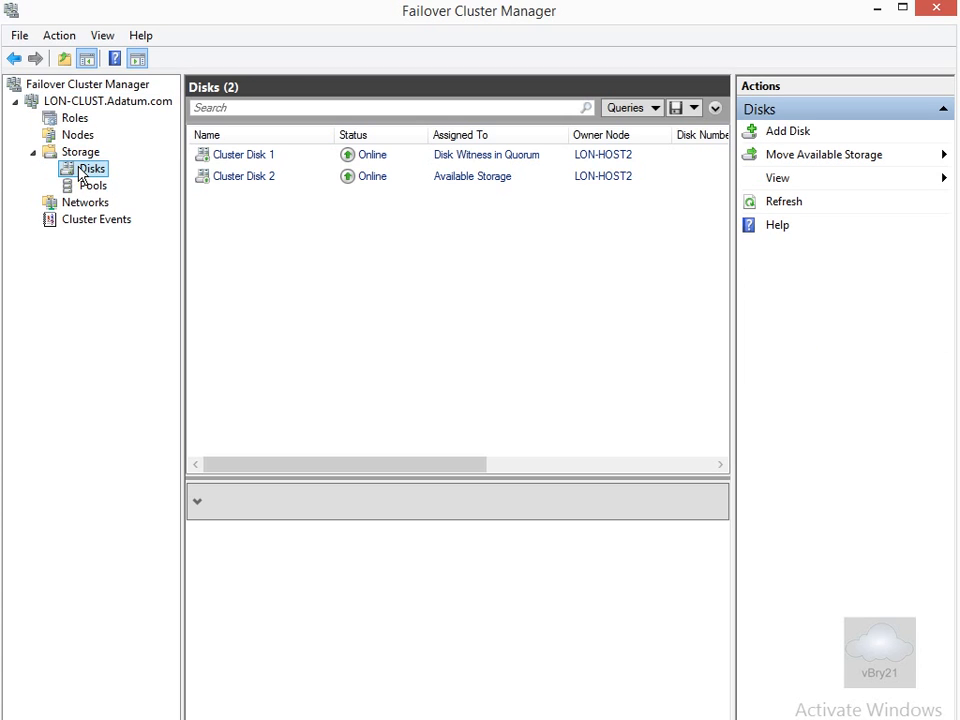
{"action": "right_click", "coordinate": [427, 182]}
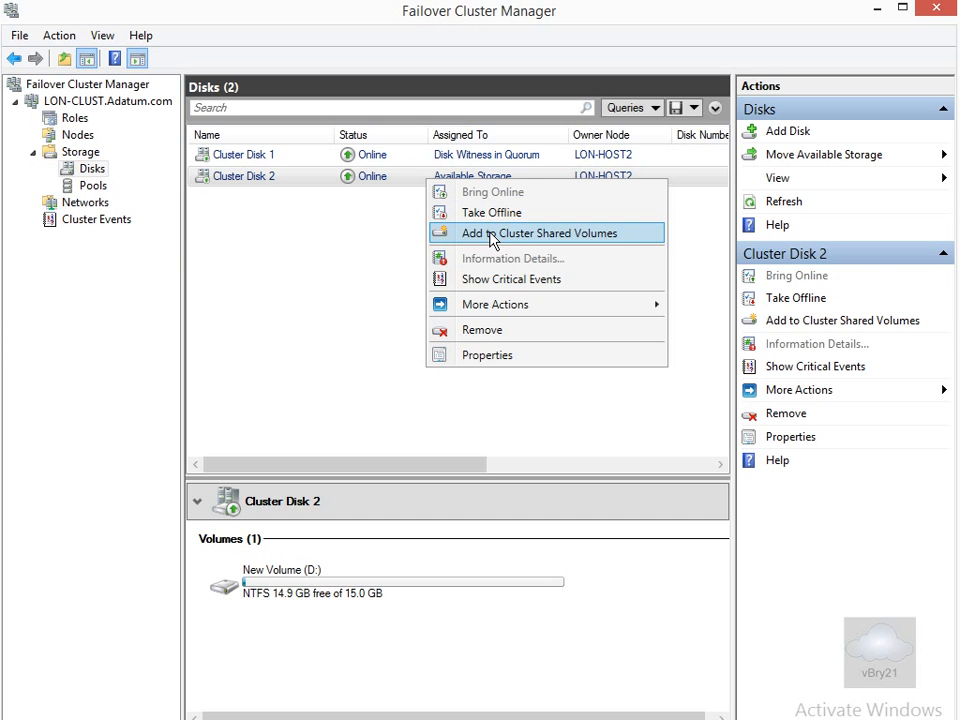
{"action": "left_click", "coordinate": [491, 237]}
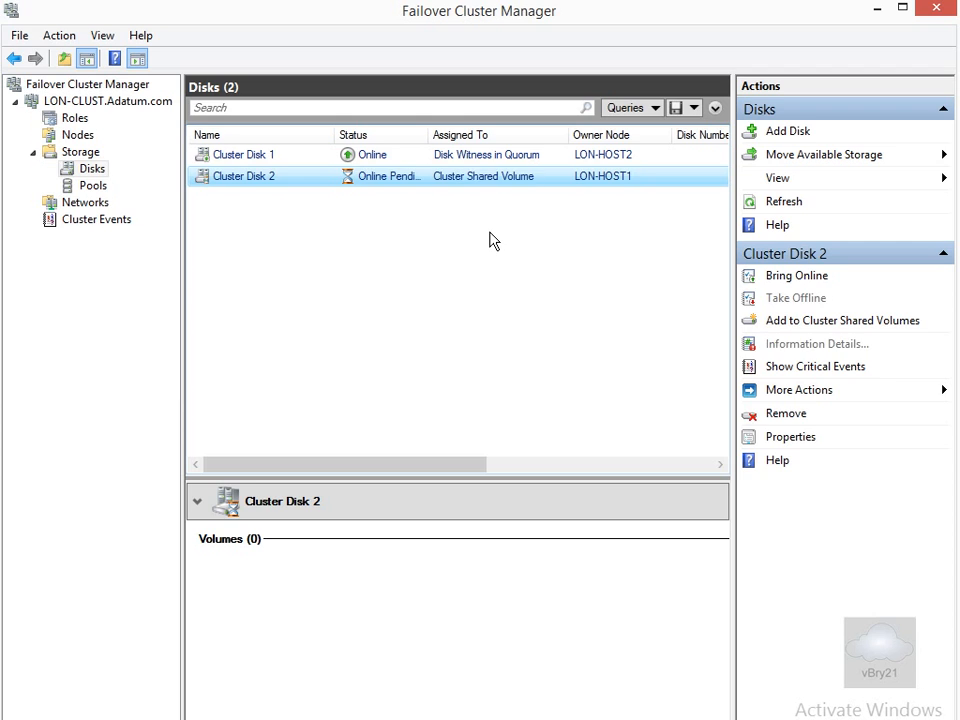